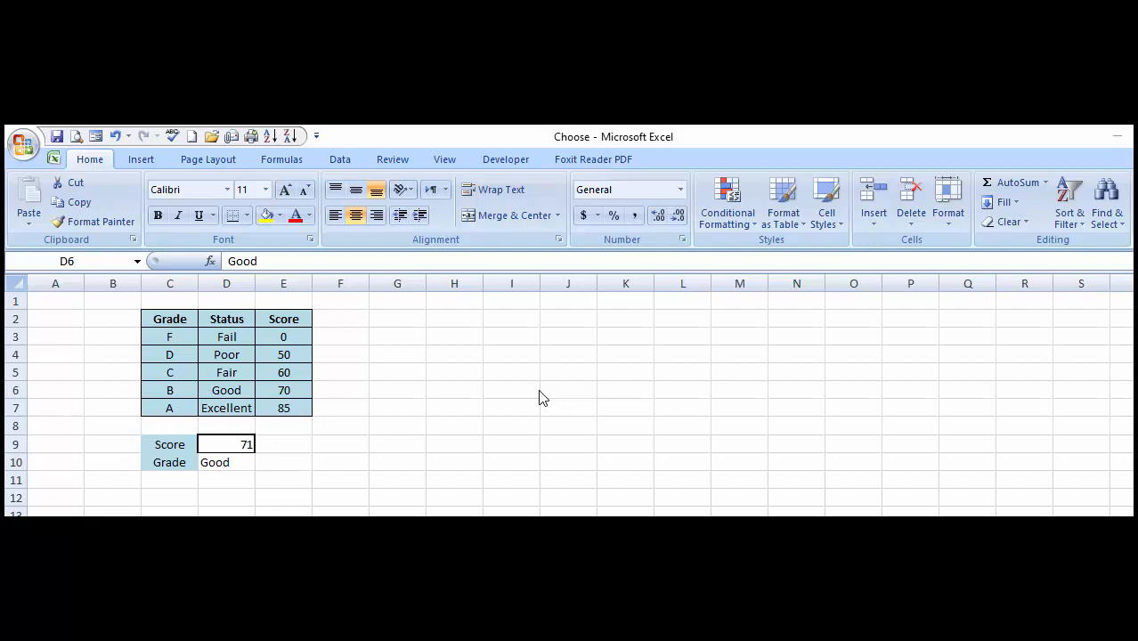
# - Examine the grades, statuses and minimum scores in the lookup table C2:E7
pyautogui.click(222, 344)
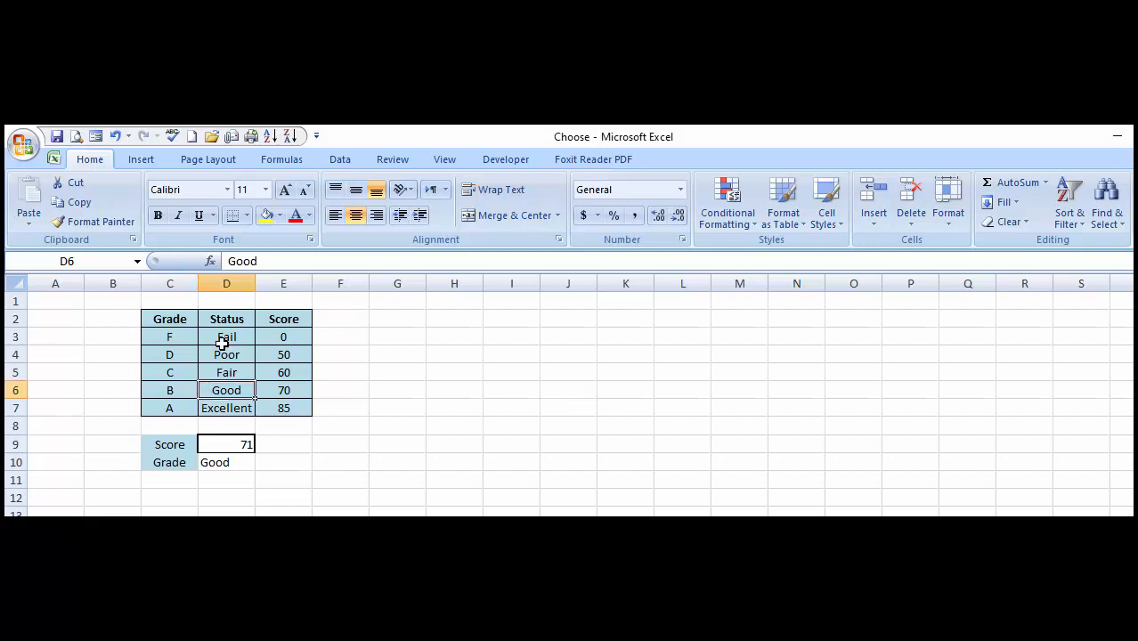
pyautogui.press('Up')
pyautogui.press('Up')
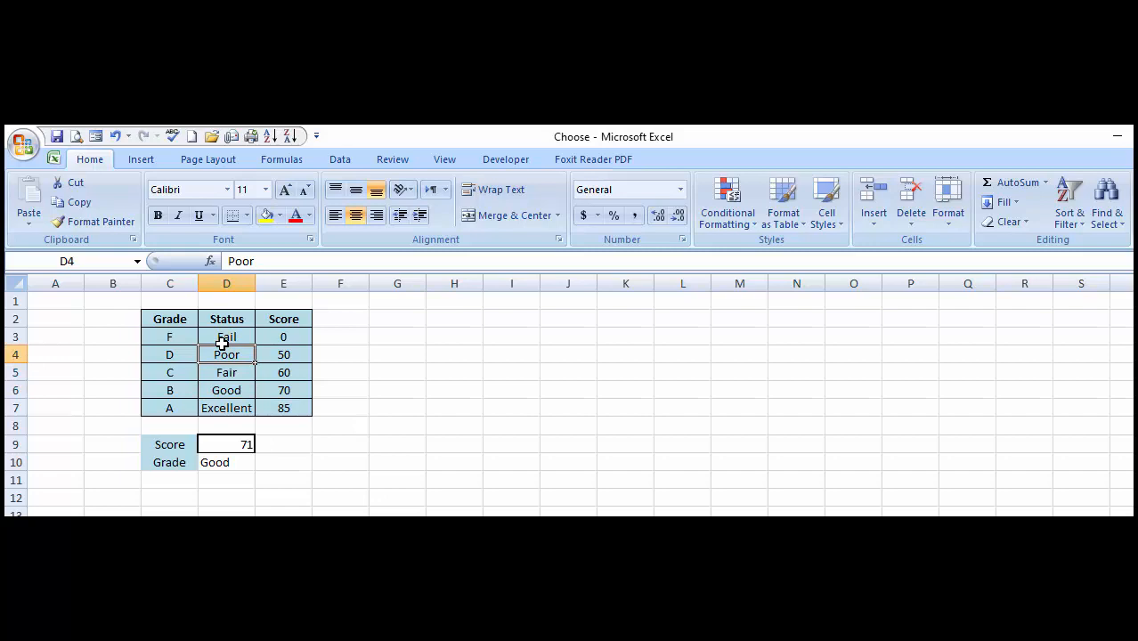
pyautogui.press('Left')
pyautogui.press('Left')
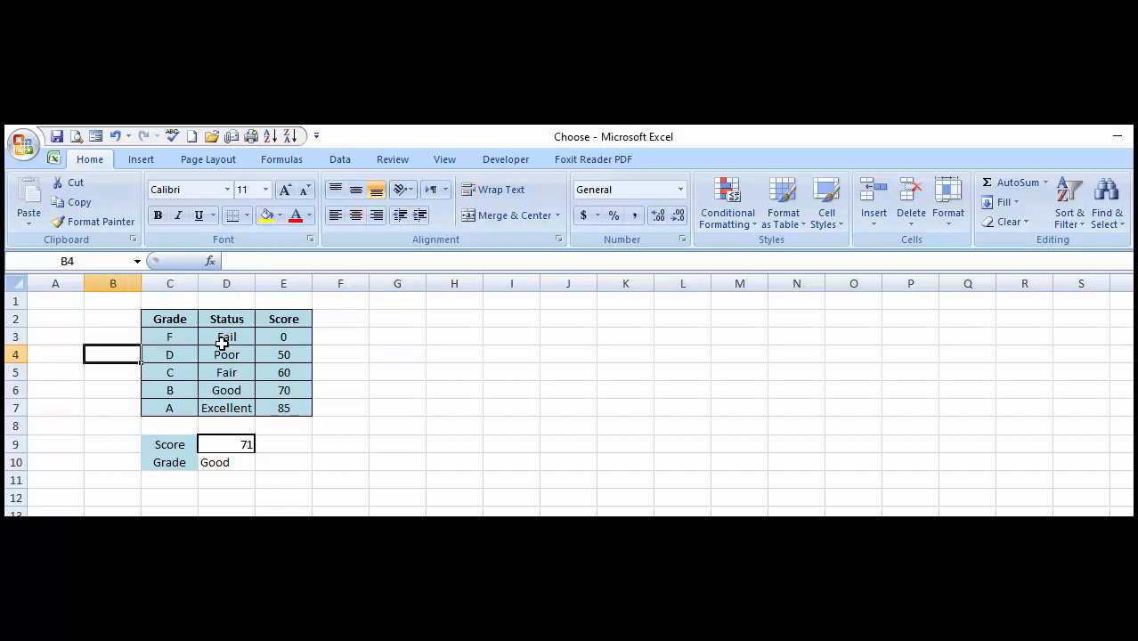
pyautogui.press('Right')
pyautogui.press('Right')
pyautogui.press('Right')
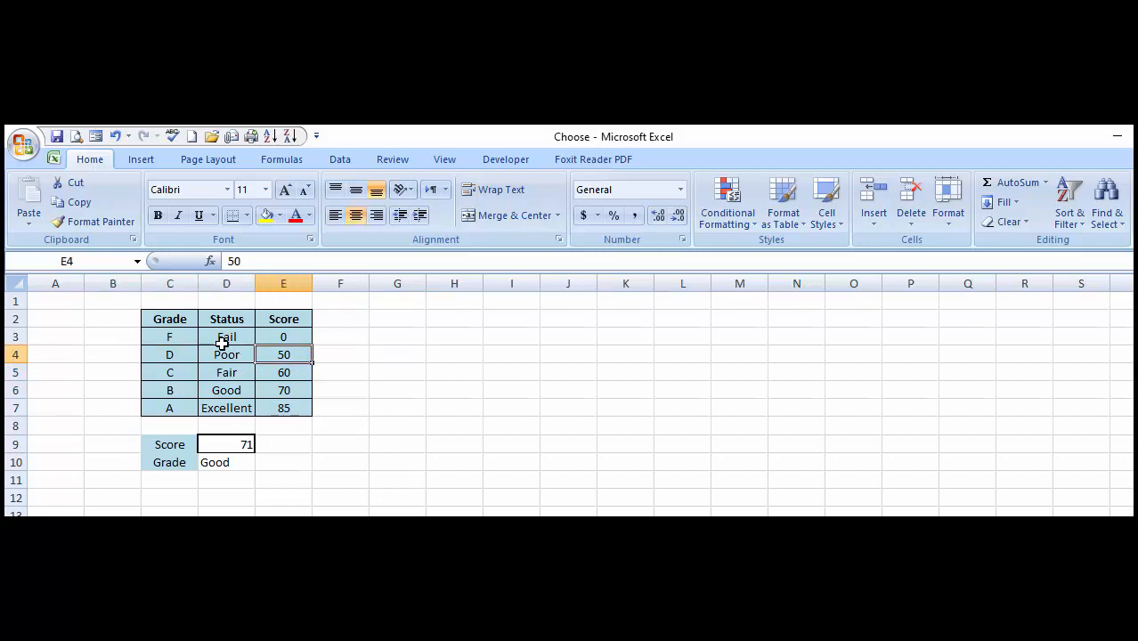
pyautogui.press('Down')
pyautogui.press('Up')
pyautogui.press('Up')
pyautogui.press('Up')
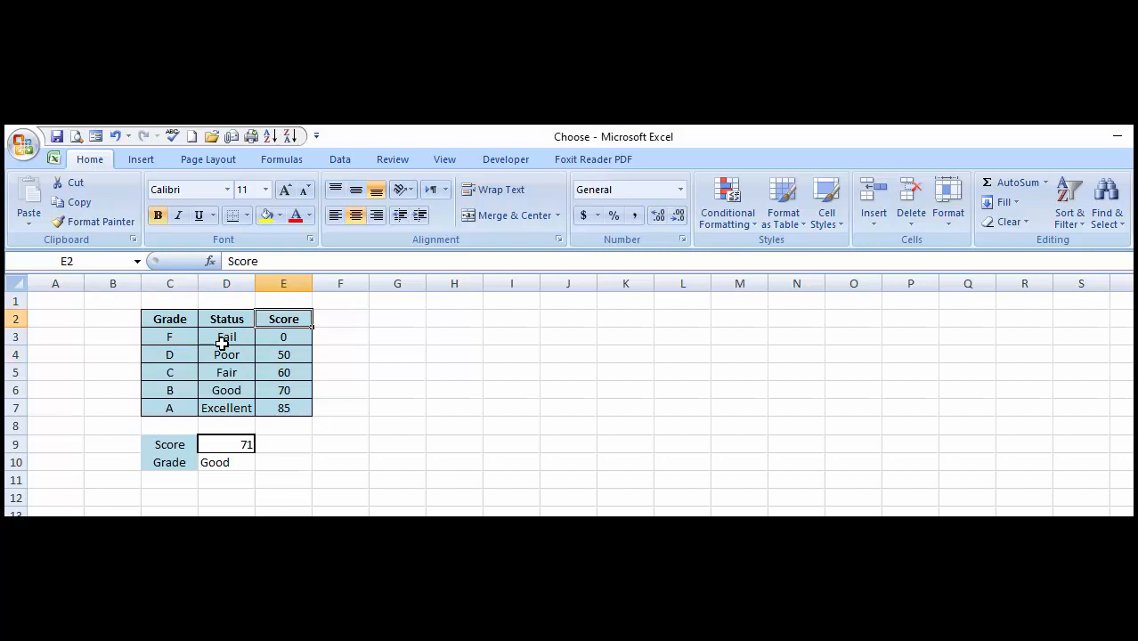
pyautogui.press('Down')
pyautogui.press('Down')
pyautogui.press('Down')
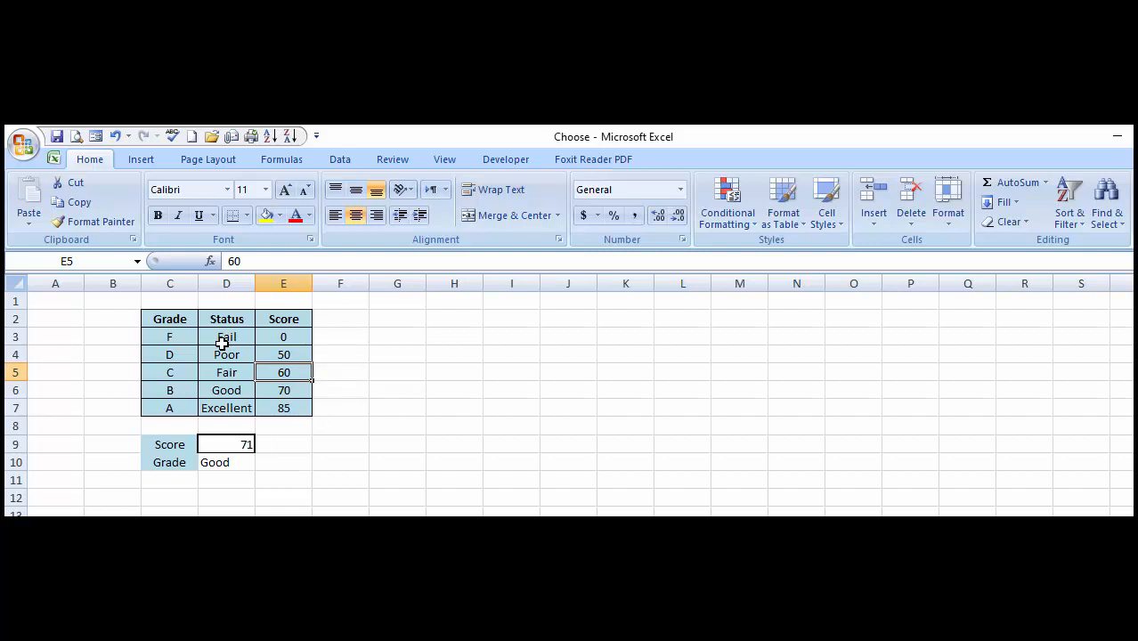
pyautogui.press('Left')
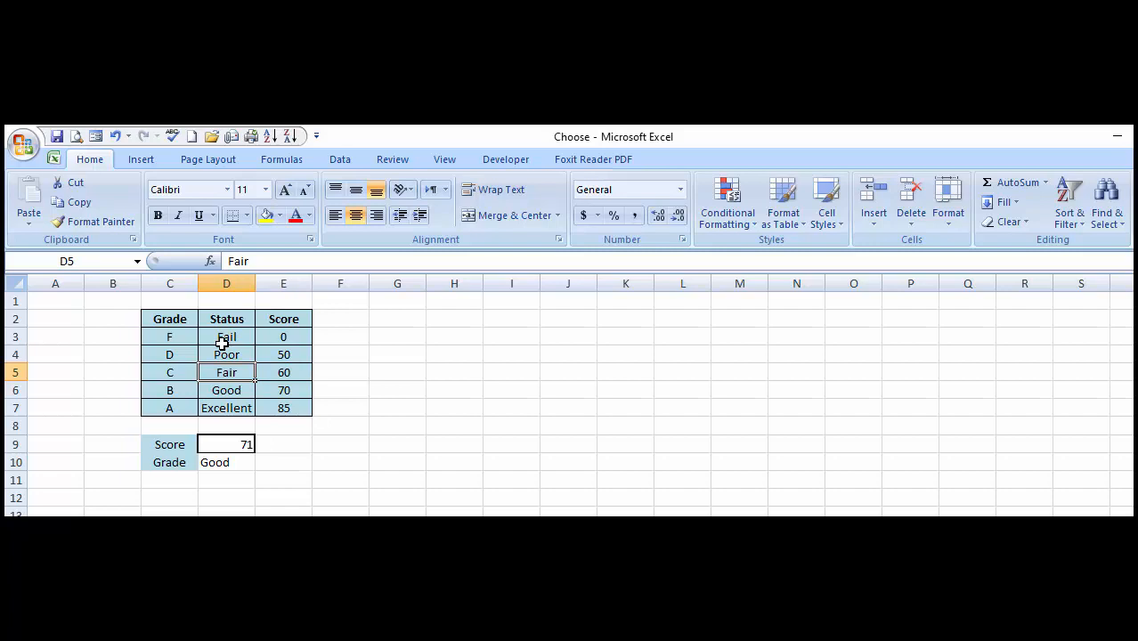
pyautogui.press('Left')
pyautogui.press('Right')
pyautogui.press('Up')
pyautogui.press('Up')
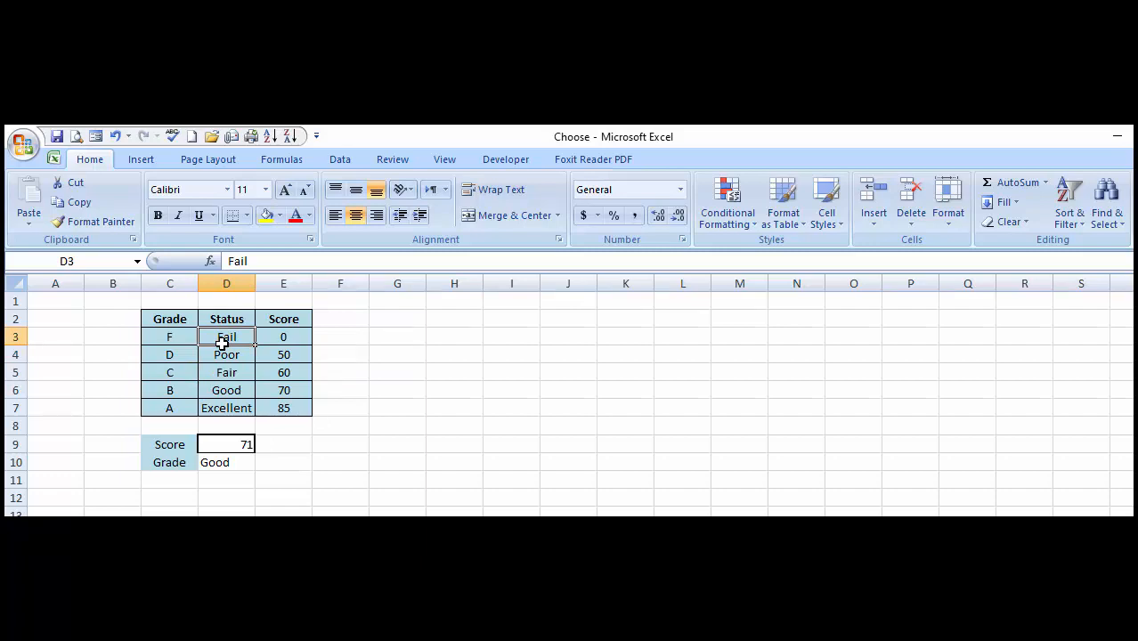
pyautogui.press('Right')
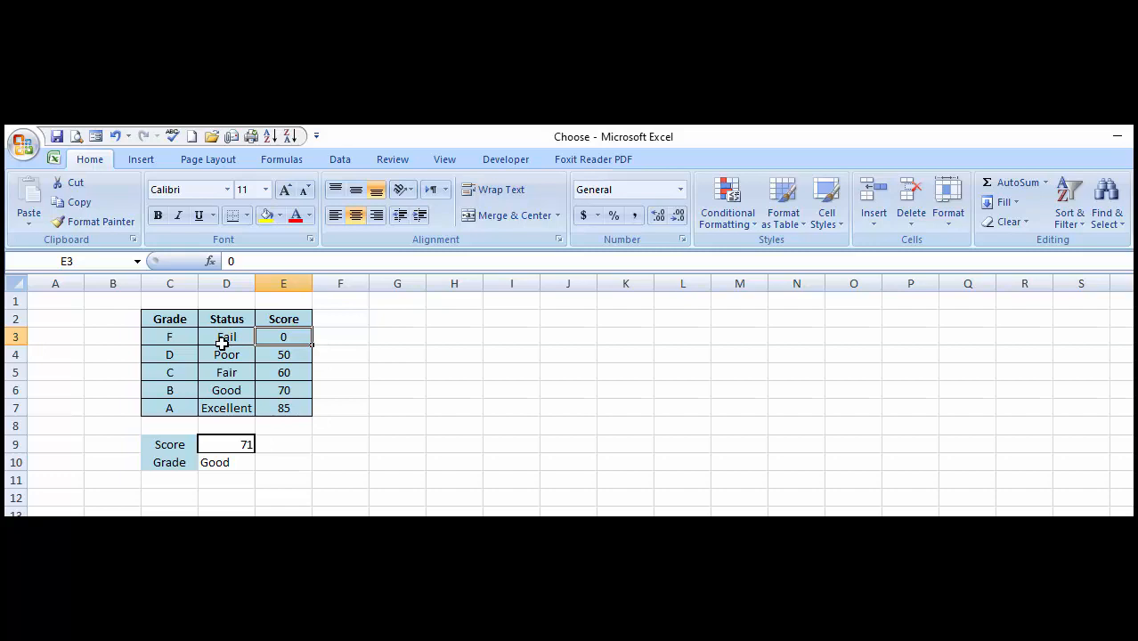
# - Inspect the score input in D9 and the VLOOKUP formula with CHOOSE in D10
pyautogui.press('Left')
pyautogui.press('Down')
pyautogui.press('Down')
pyautogui.press('Down')
pyautogui.press('Down')
pyautogui.press('Down')
pyautogui.press('Down')
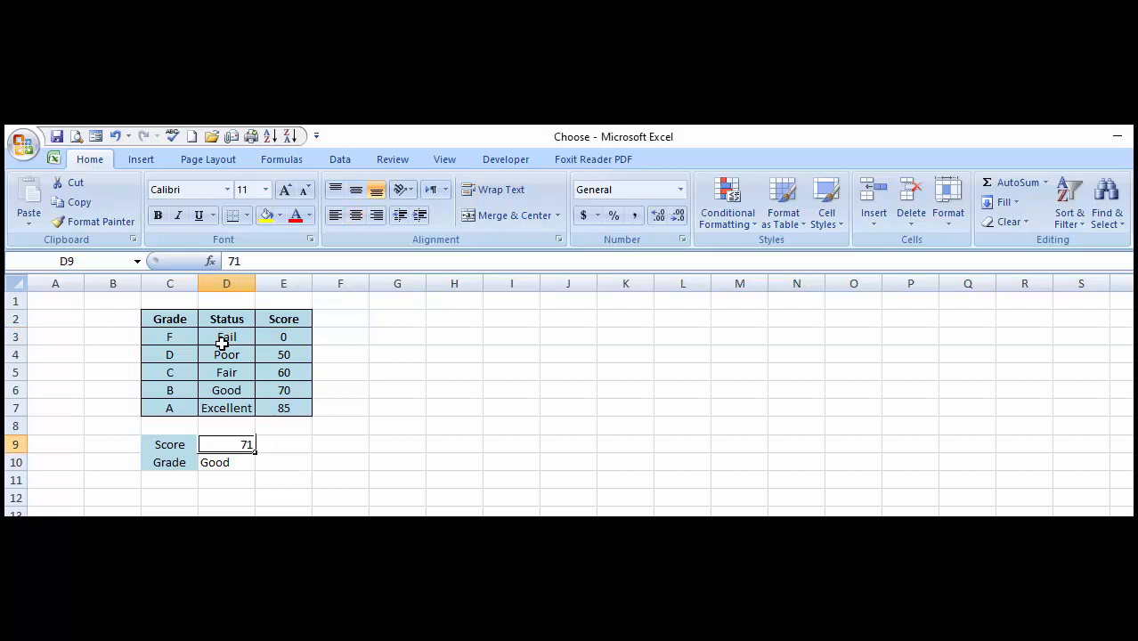
pyautogui.press('Down')
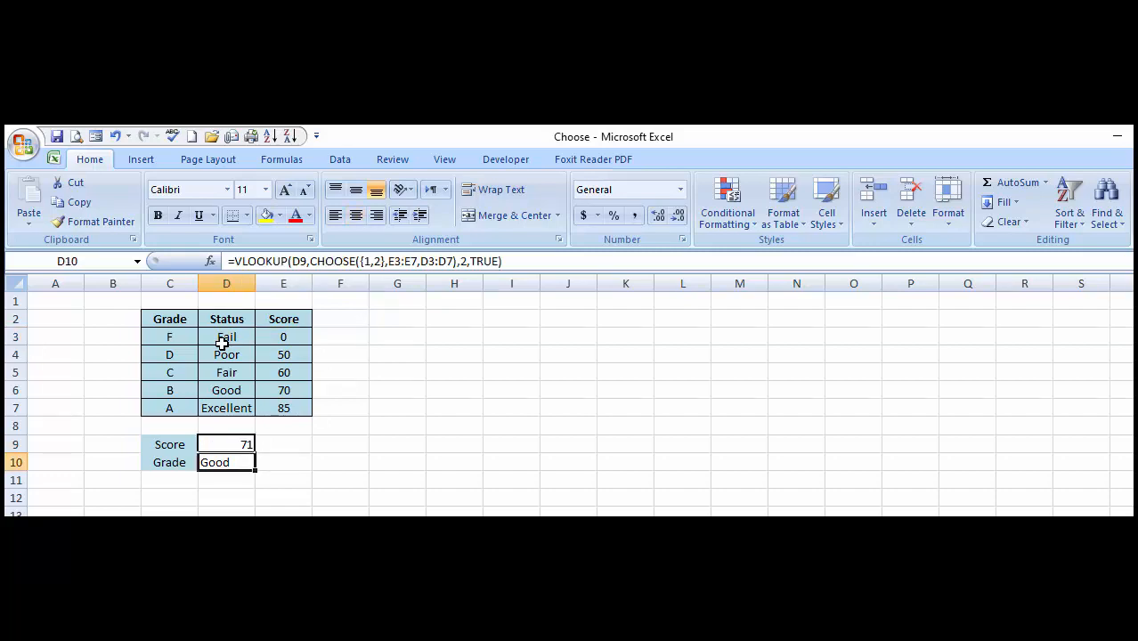
pyautogui.press('Up')
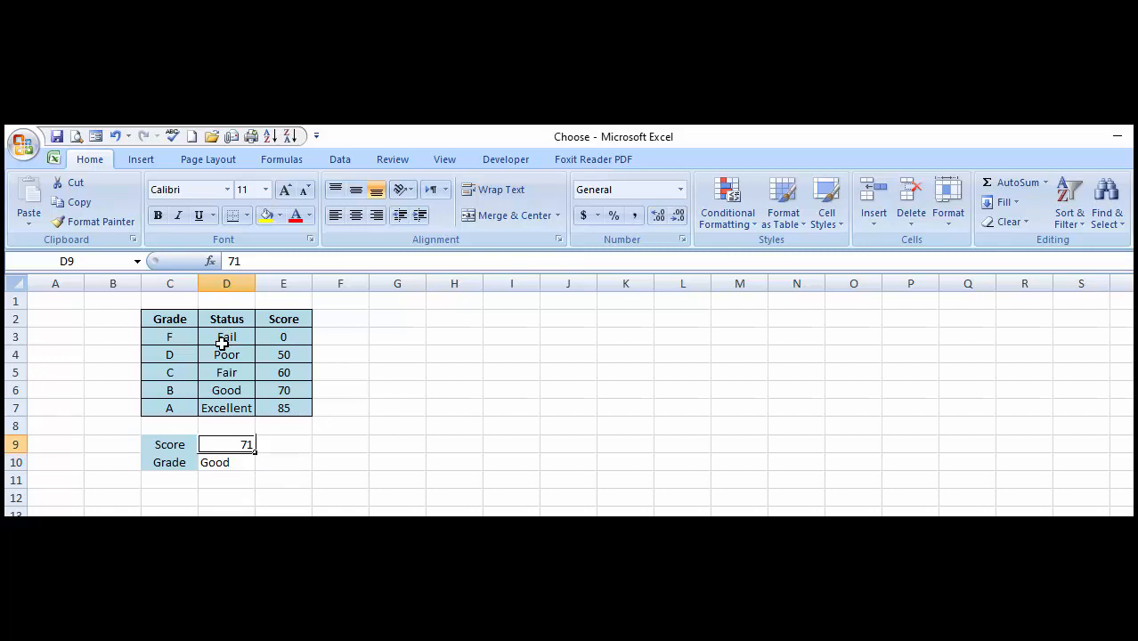
pyautogui.press('Down')
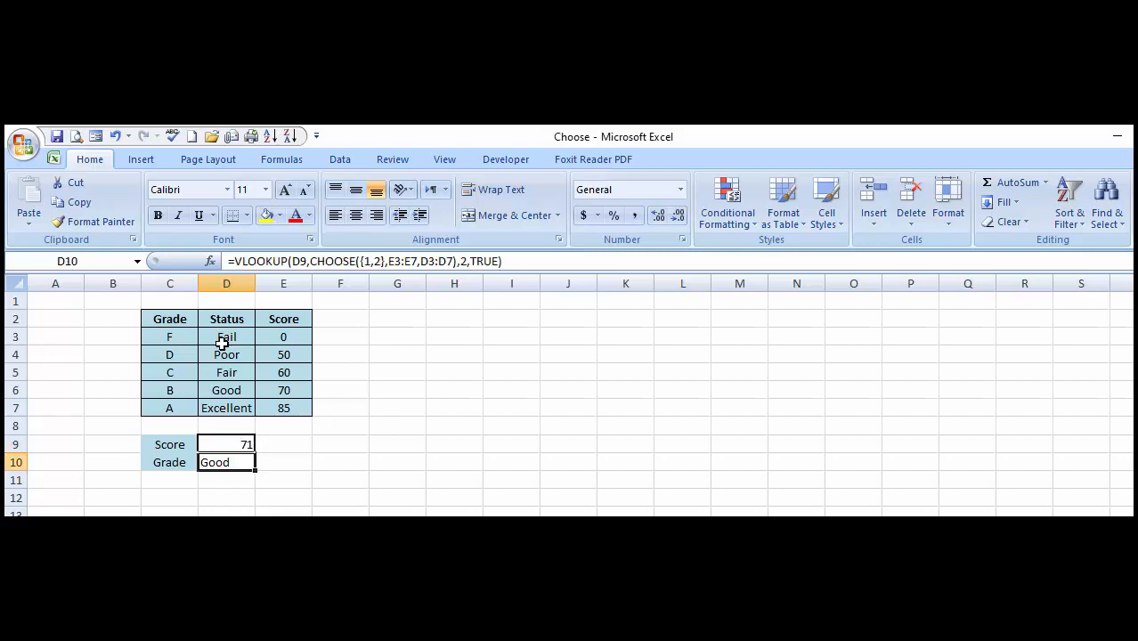
# - Test the grade lookup by entering a score of 55 in D9
pyautogui.press('Up')
pyautogui.press('Down')
pyautogui.press('Down')
pyautogui.press('Up')
pyautogui.press('Up')
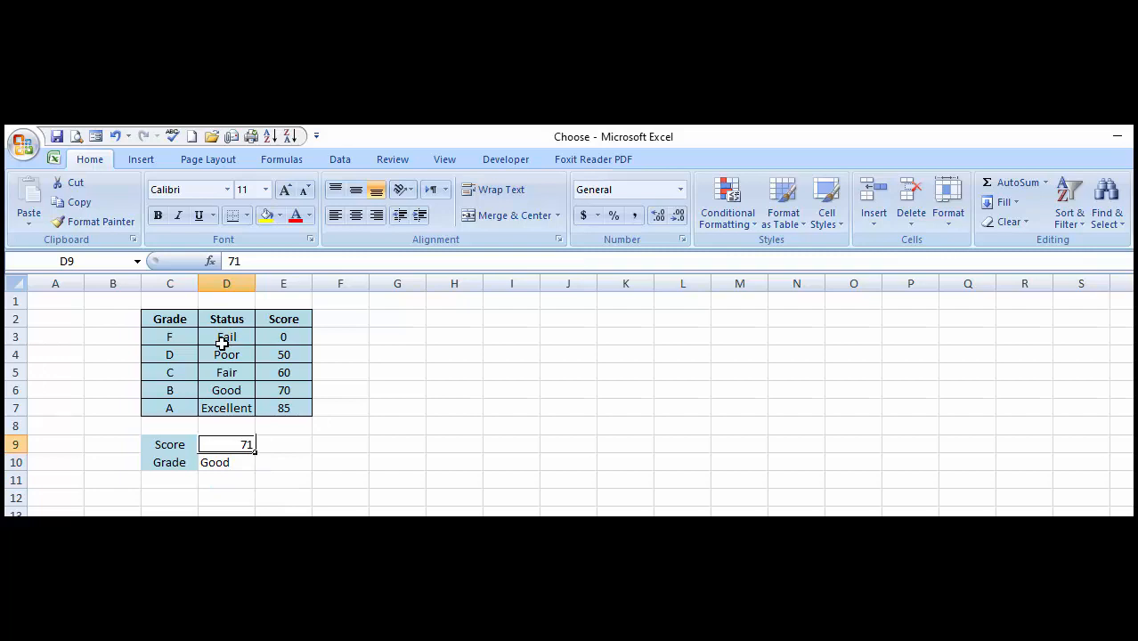
pyautogui.write('55')
pyautogui.press('Return')
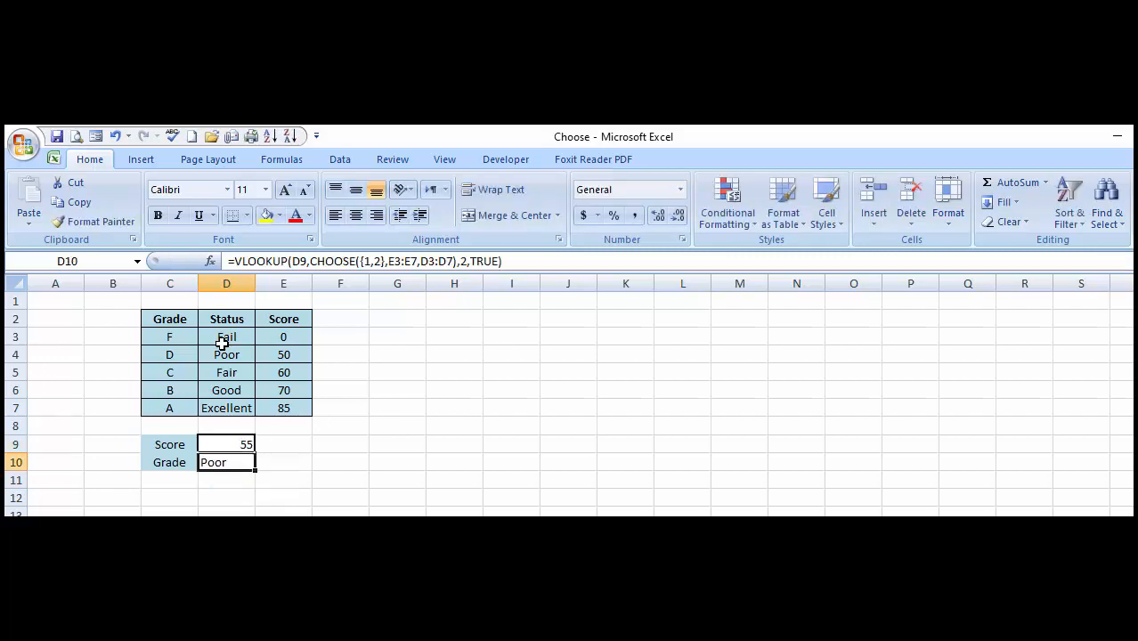
# - Compare the grade result with the score, and set the score in D9 to 65
pyautogui.press('Down')
pyautogui.press('Up')
pyautogui.press('Up')
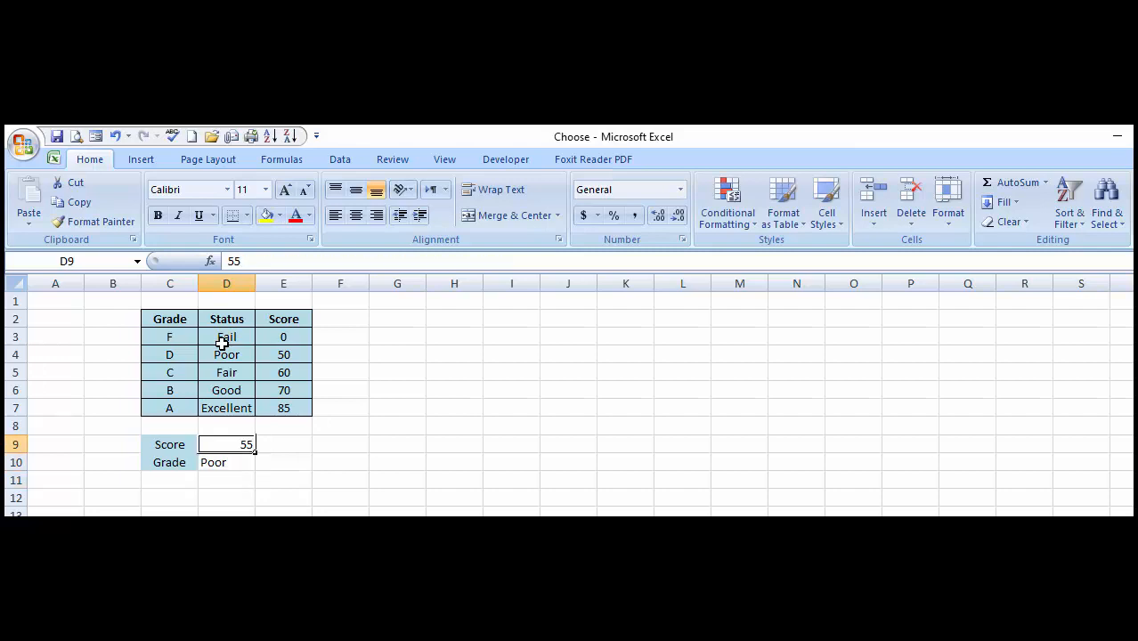
pyautogui.press('Down')
pyautogui.press('Down')
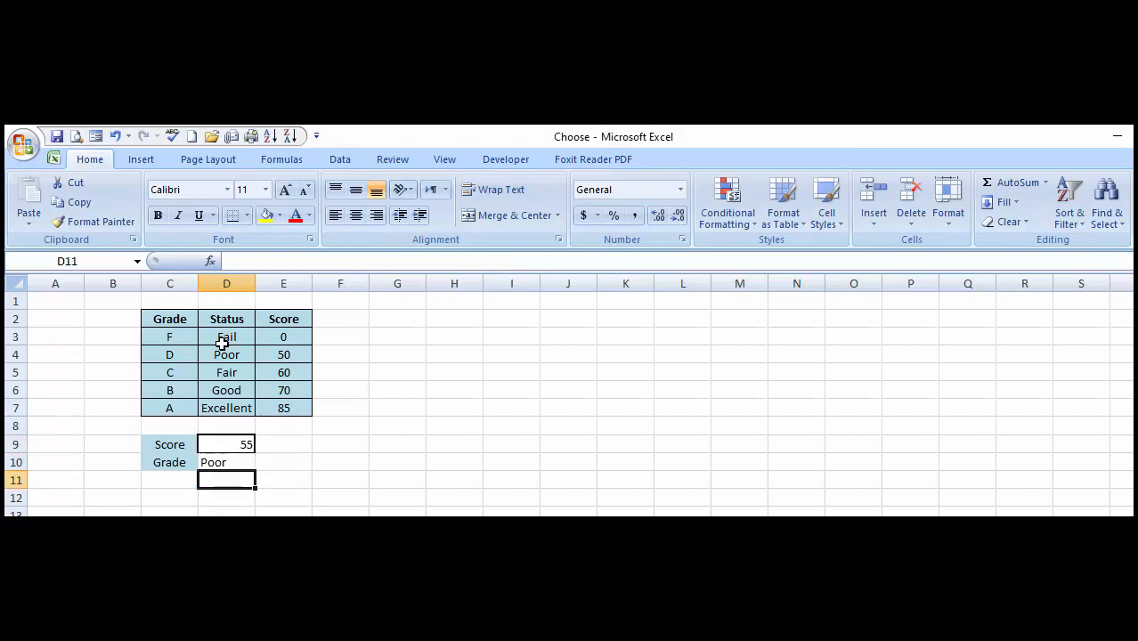
pyautogui.press('Up')
pyautogui.press('Up')
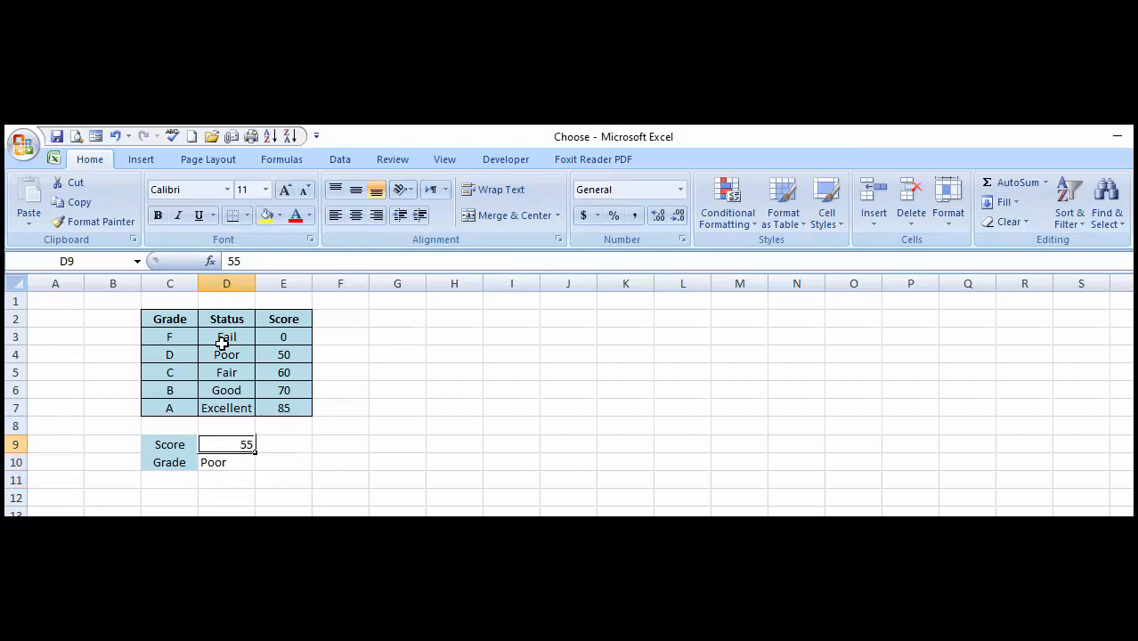
pyautogui.write('65')
pyautogui.press('Return')
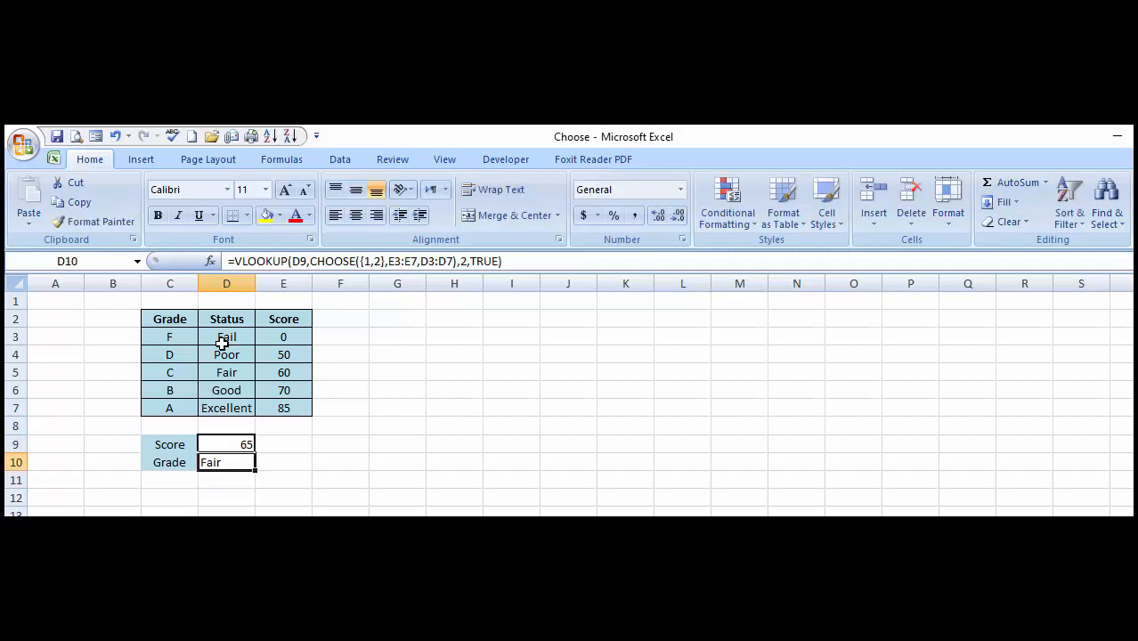
# - Check the grade returned in D10 against the score in D9
pyautogui.press('Down')
pyautogui.press('Up')
pyautogui.press('Down')
pyautogui.press('Down')
pyautogui.press('Up')
pyautogui.press('Up')
pyautogui.press('Up')
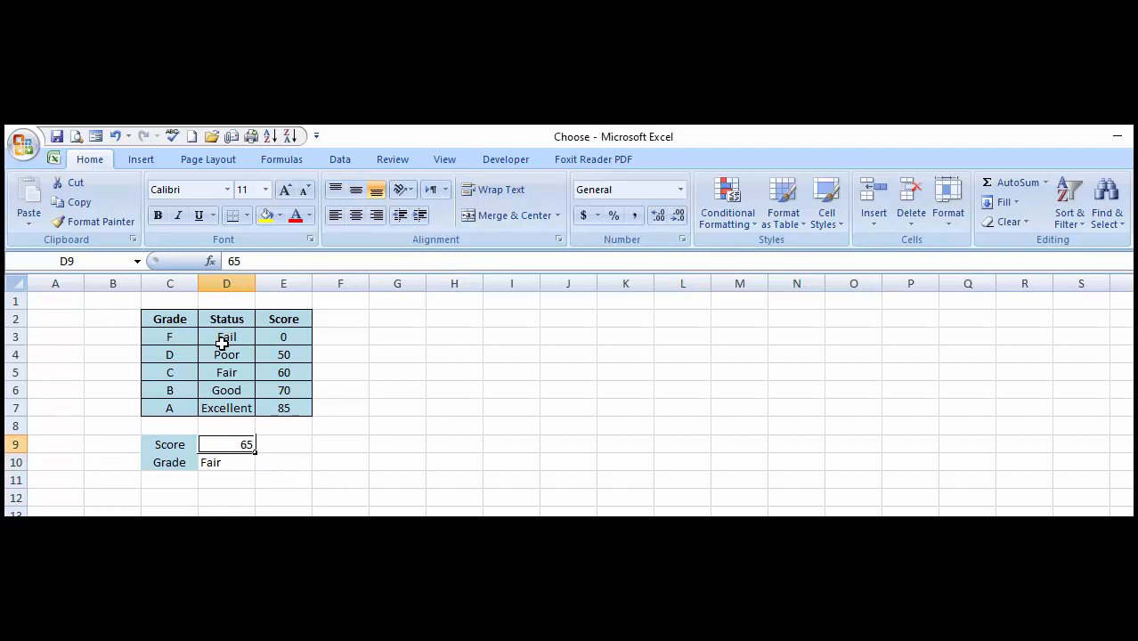
pyautogui.press('Down')
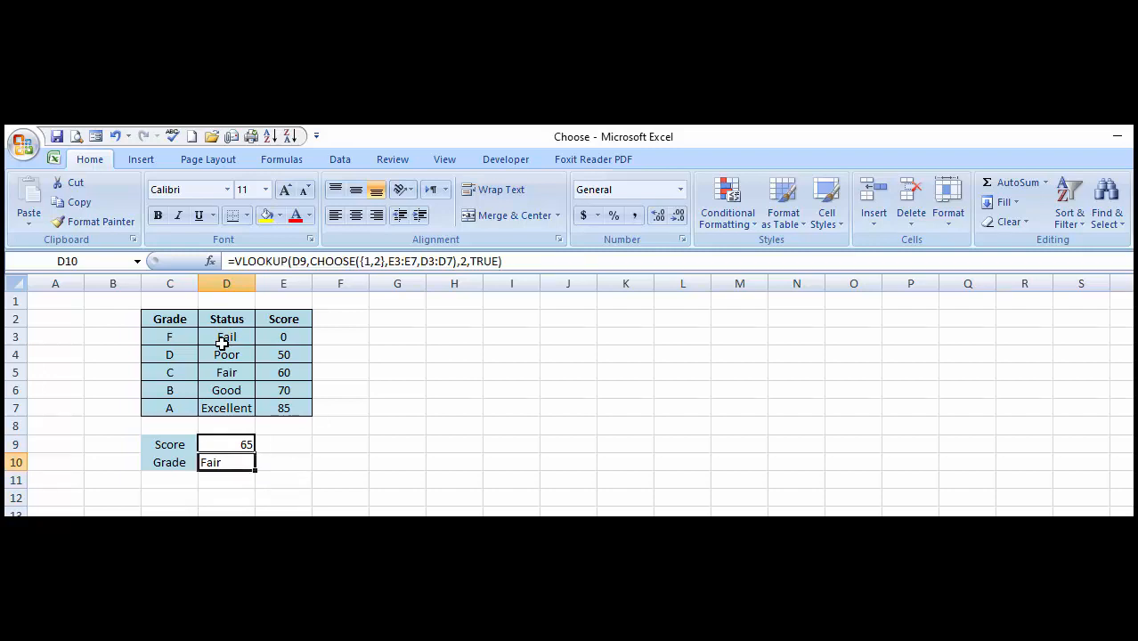
pyautogui.press('Down')
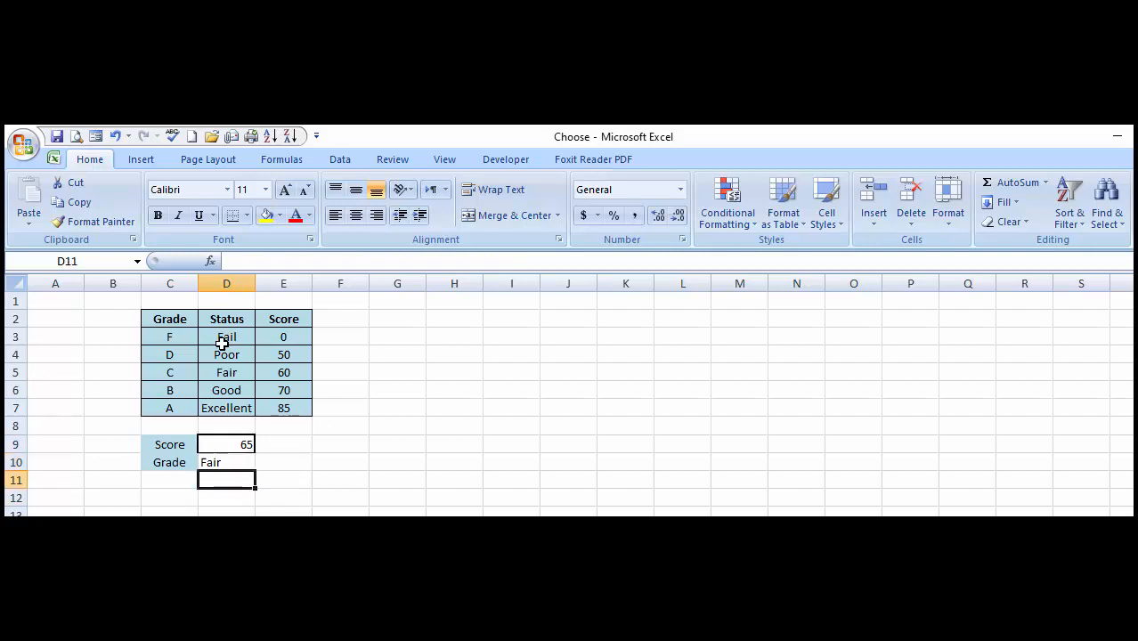
pyautogui.press('Up')
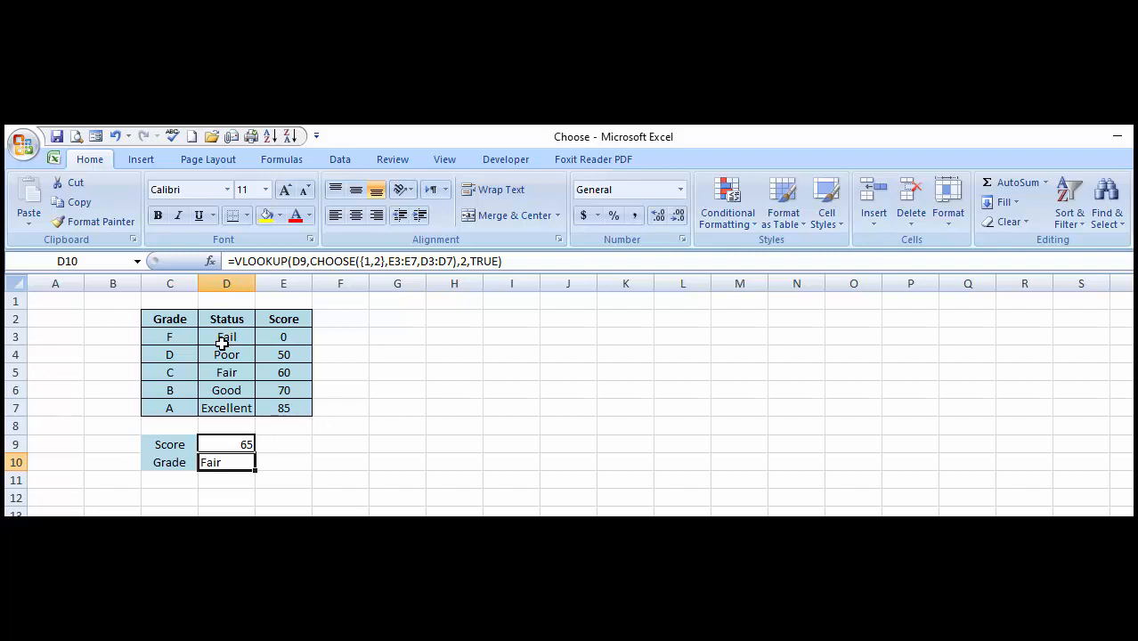
# - Open the VLOOKUP formula in D10 for editing and examine its lookup value argument
pyautogui.press('F2')
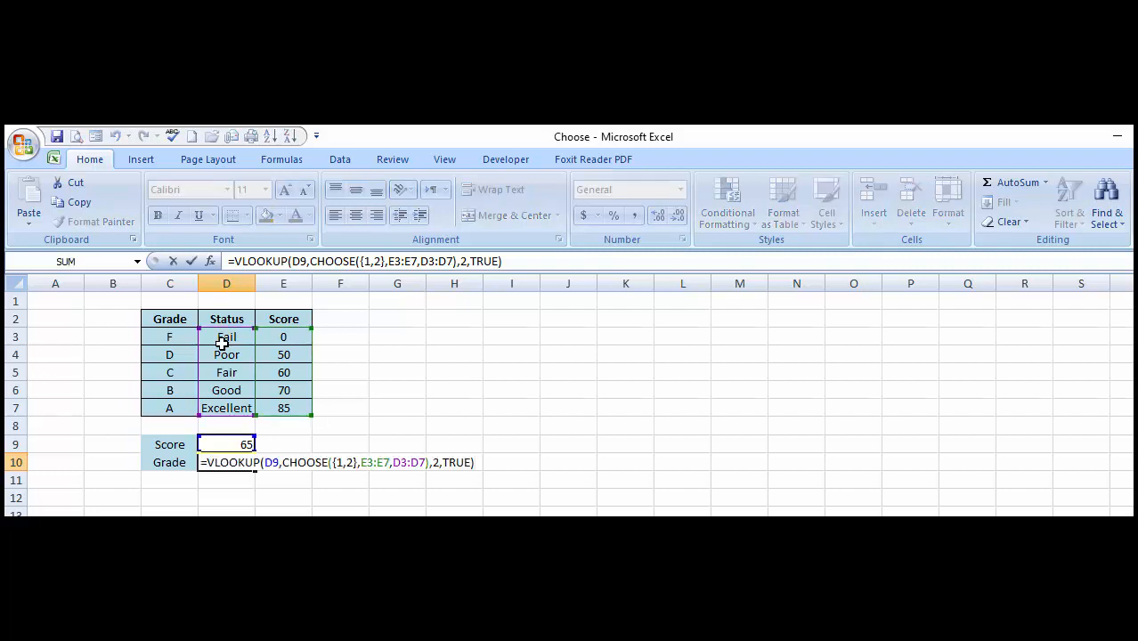
pyautogui.press('Left')
pyautogui.press('Left')
pyautogui.press('Left')
pyautogui.press('Left')
pyautogui.press('Left')
pyautogui.press('Left')
pyautogui.press('Left')
pyautogui.press('Left')
pyautogui.press('Left')
pyautogui.press('Left')
pyautogui.press('Left')
pyautogui.press('Left')
pyautogui.press('Left')
pyautogui.press('Left')
pyautogui.press('Left')
pyautogui.press('Left')
pyautogui.press('Left')
pyautogui.press('Left')
pyautogui.press('Left')
pyautogui.press('Left')
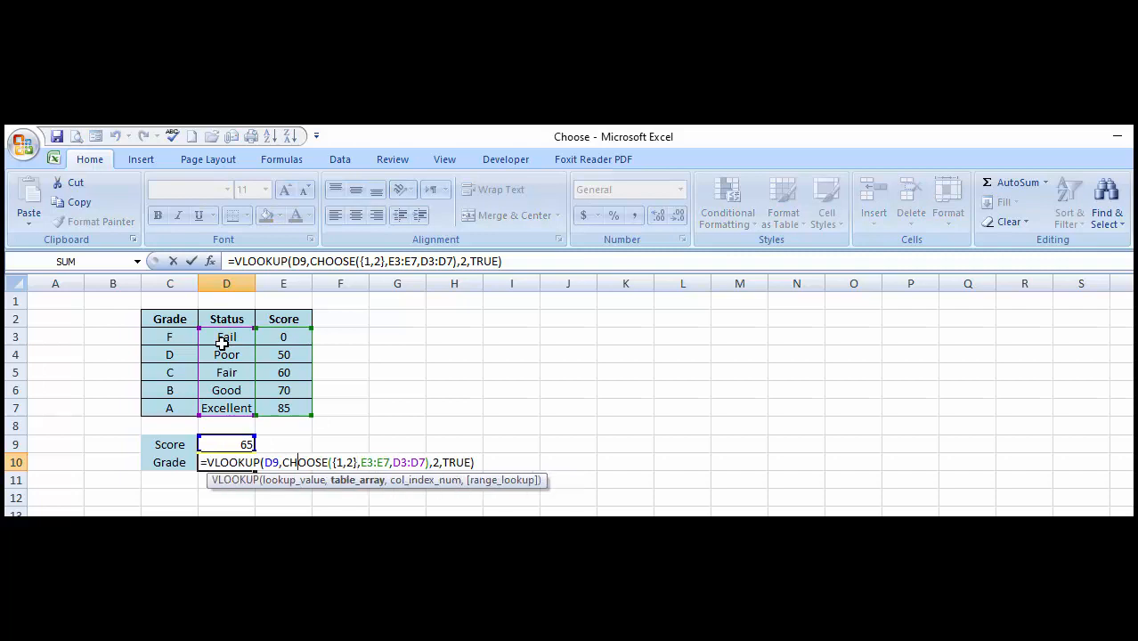
pyautogui.press('Right')
pyautogui.press('Right')
pyautogui.press('Right')
pyautogui.press('Right')
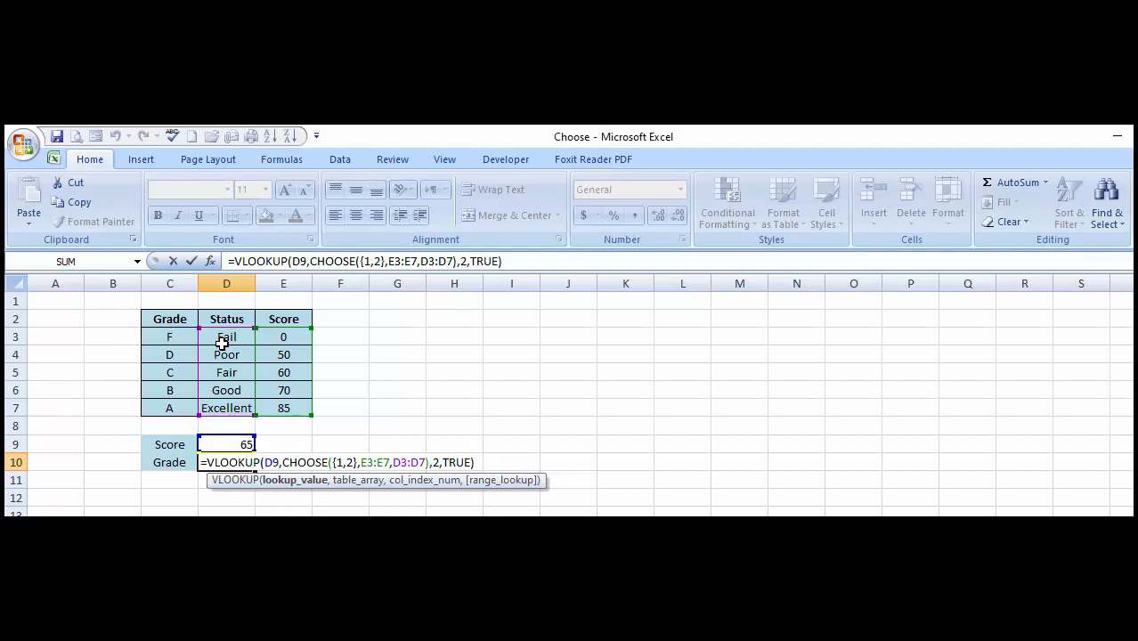
# - Examine the nested CHOOSE function's {1,2} index array and its first value range, E3:E7
pyautogui.press('Right')
pyautogui.press('Right')
pyautogui.press('Right')
pyautogui.press('Right')
pyautogui.press('Right')
pyautogui.press('Right')
pyautogui.press('Right')
pyautogui.press('Right')
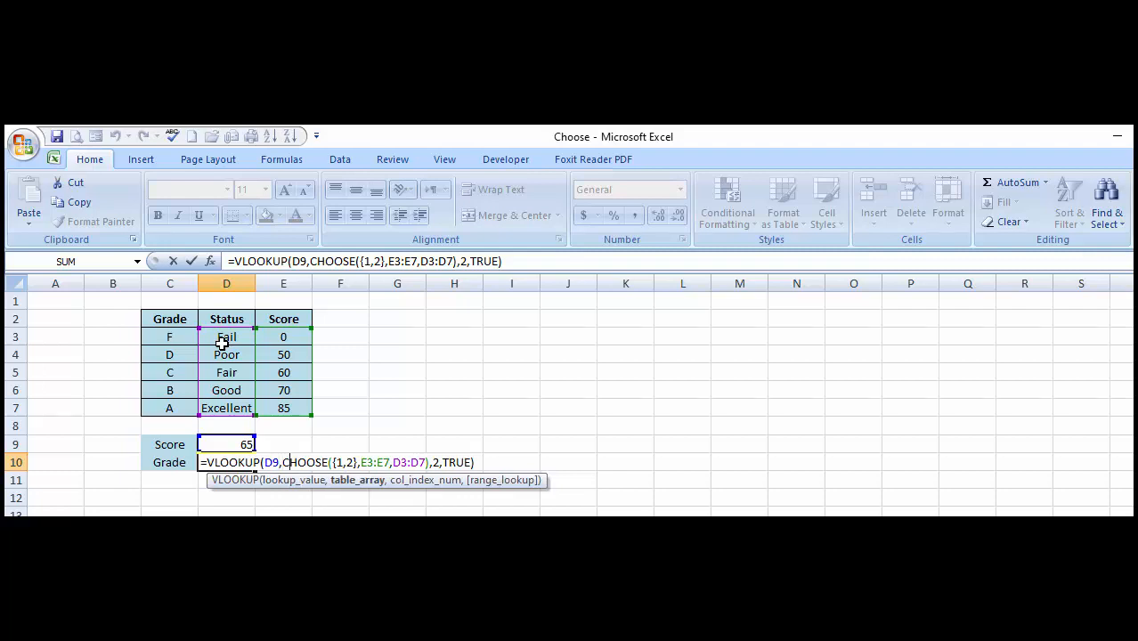
pyautogui.press('Right')
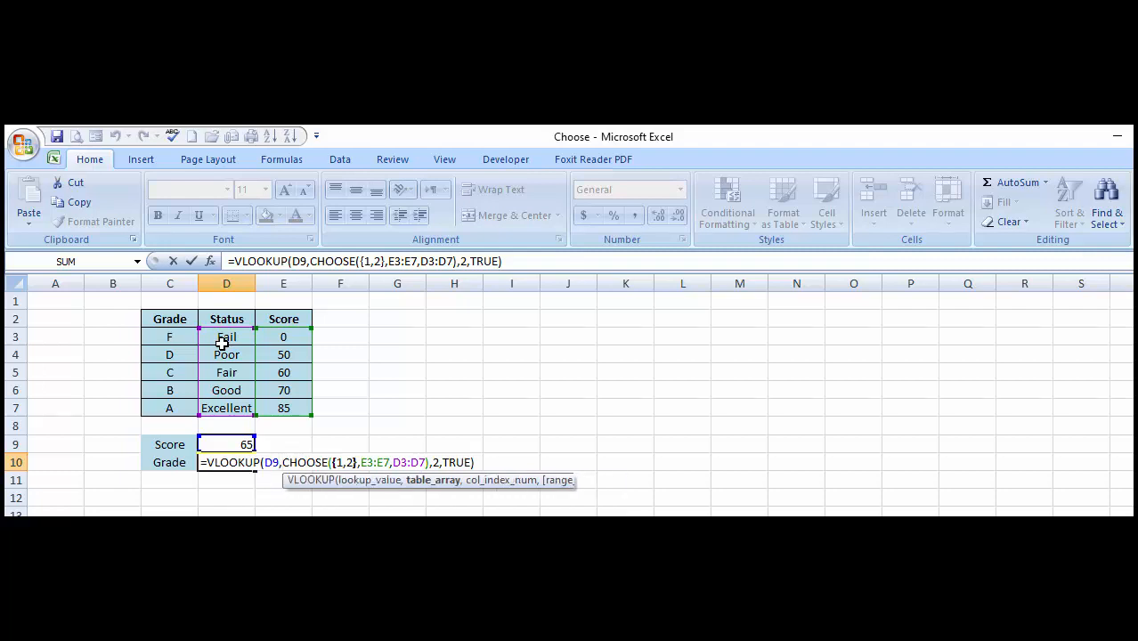
pyautogui.press('Right')
pyautogui.press('Right')
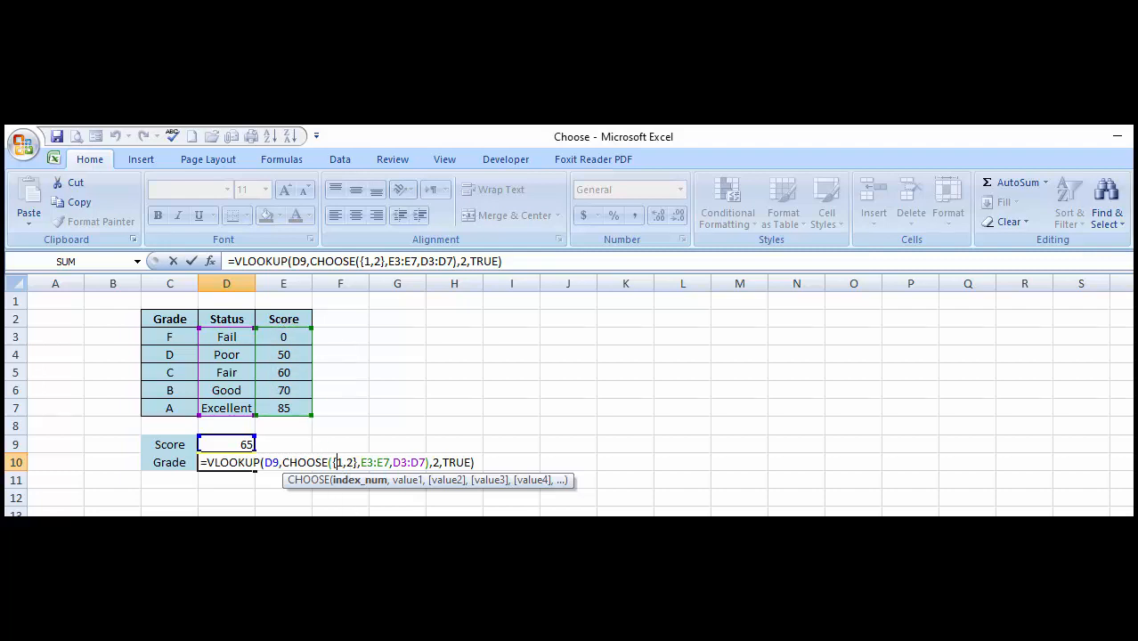
pyautogui.click(363, 464)
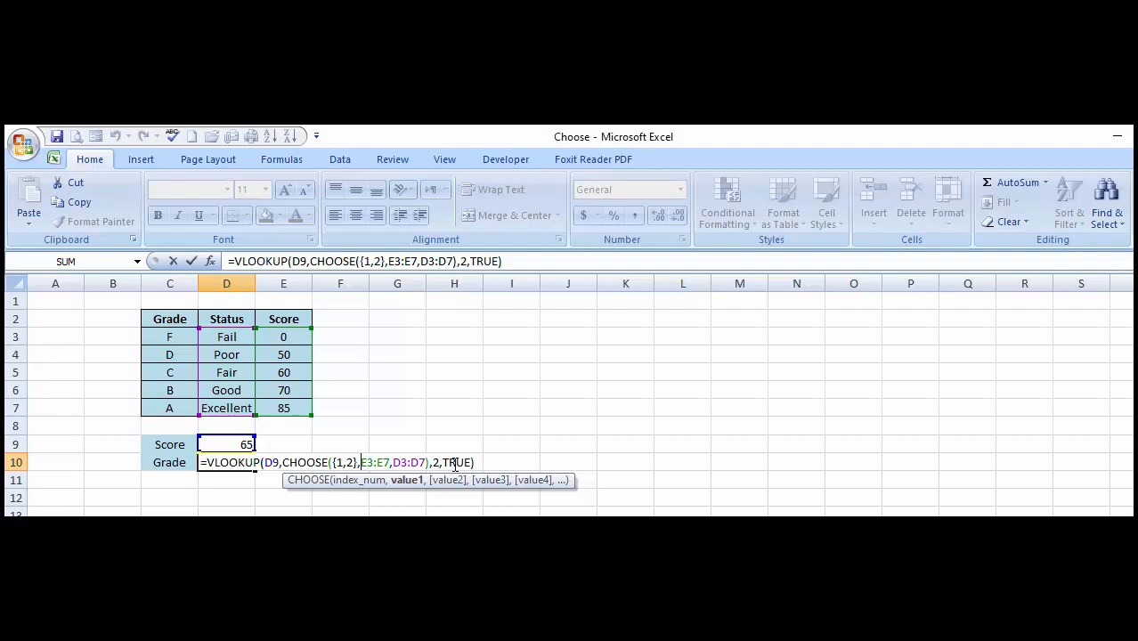
# - Highlight CHOOSE({1,2},E3:E7,D3:D7) as the formula's table array, and return to its E3:E7 argument
pyautogui.click(283, 463)
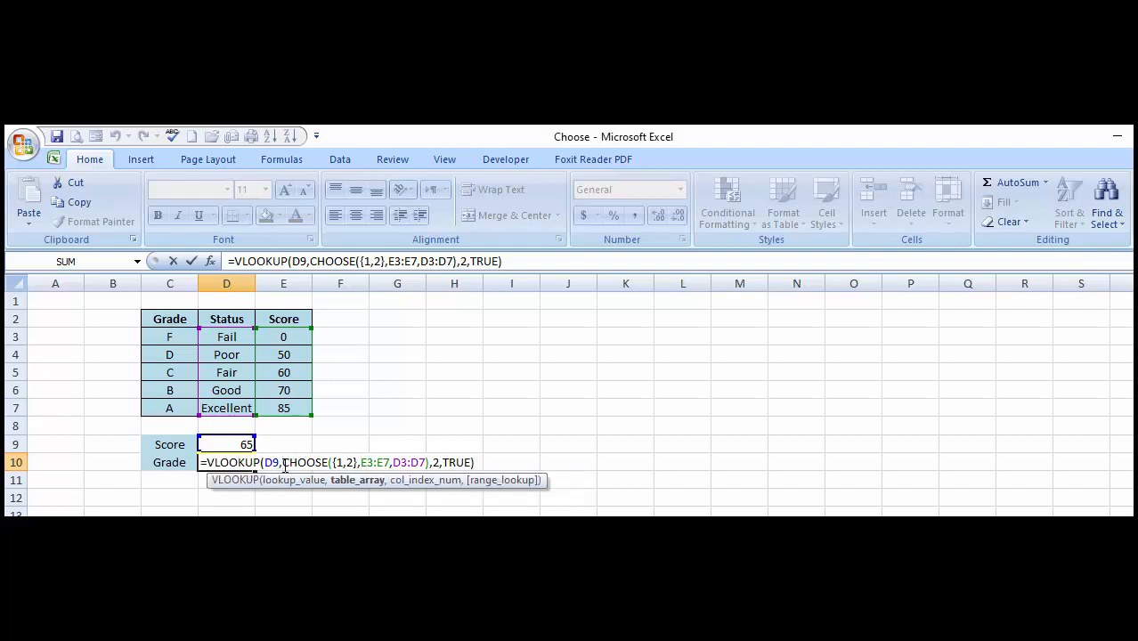
pyautogui.moveTo(283, 462); pyautogui.dragTo(287, 462)
pyautogui.hotkey('shift', 'Right')
pyautogui.hotkey('shift', 'Right')
pyautogui.hotkey('shift', 'Right')
pyautogui.hotkey('shift', 'Right')
pyautogui.hotkey('shift', 'Right')
pyautogui.hotkey('shift', 'Right')
pyautogui.hotkey('shift', 'Right')
pyautogui.hotkey('shift', 'Right')
pyautogui.hotkey('shift', 'Right')
pyautogui.hotkey('shift', 'Right')
pyautogui.hotkey('shift', 'Right')
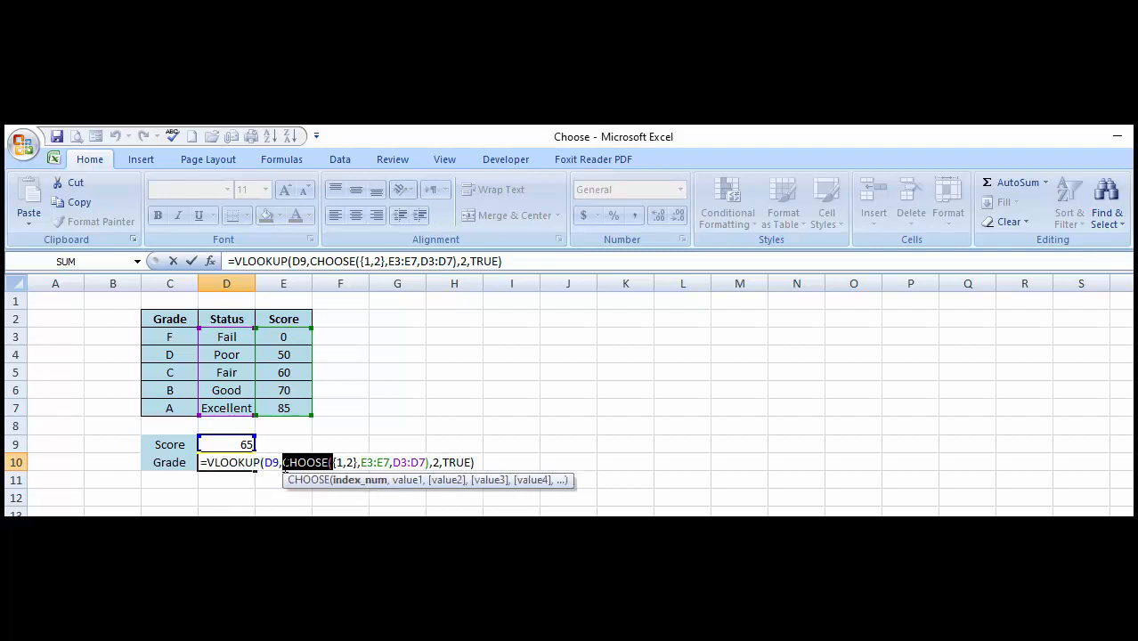
pyautogui.hotkey('shift', 'Right')
pyautogui.hotkey('shift', 'Right')
pyautogui.hotkey('shift', 'Right')
pyautogui.hotkey('shift', 'Right')
pyautogui.hotkey('shift', 'Right')
pyautogui.hotkey('shift', 'Right')
pyautogui.hotkey('shift', 'Right')
pyautogui.hotkey('shift', 'Right')
pyautogui.hotkey('shift', 'Right')
pyautogui.hotkey('shift', 'Right')
pyautogui.hotkey('shift', 'Right')
pyautogui.hotkey('shift', 'Right')
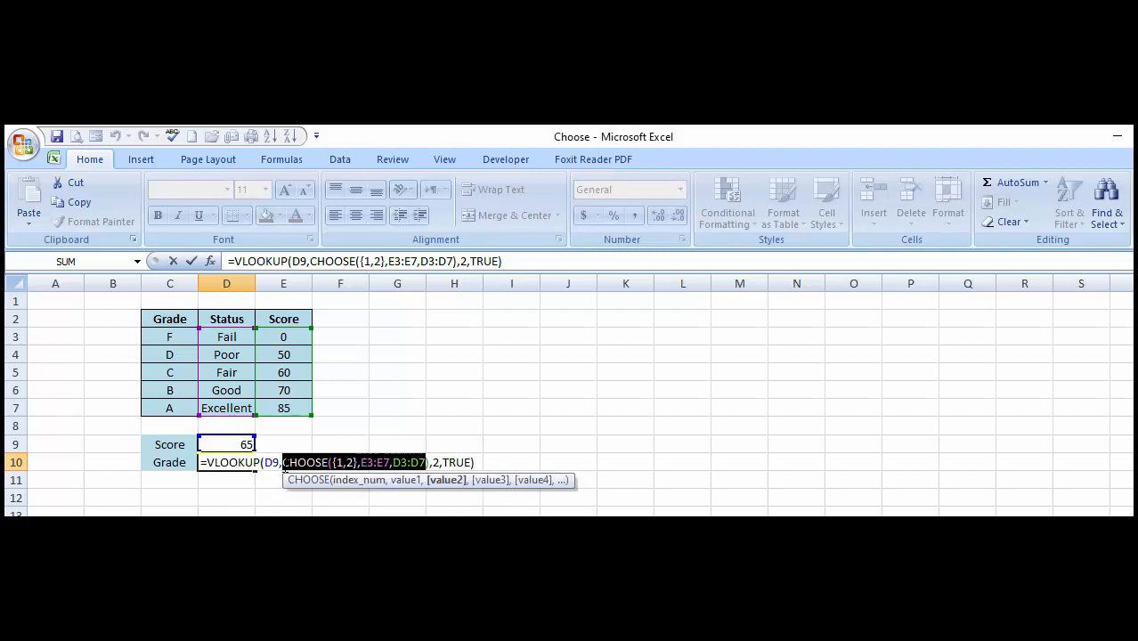
pyautogui.hotkey('shift', 'Right')
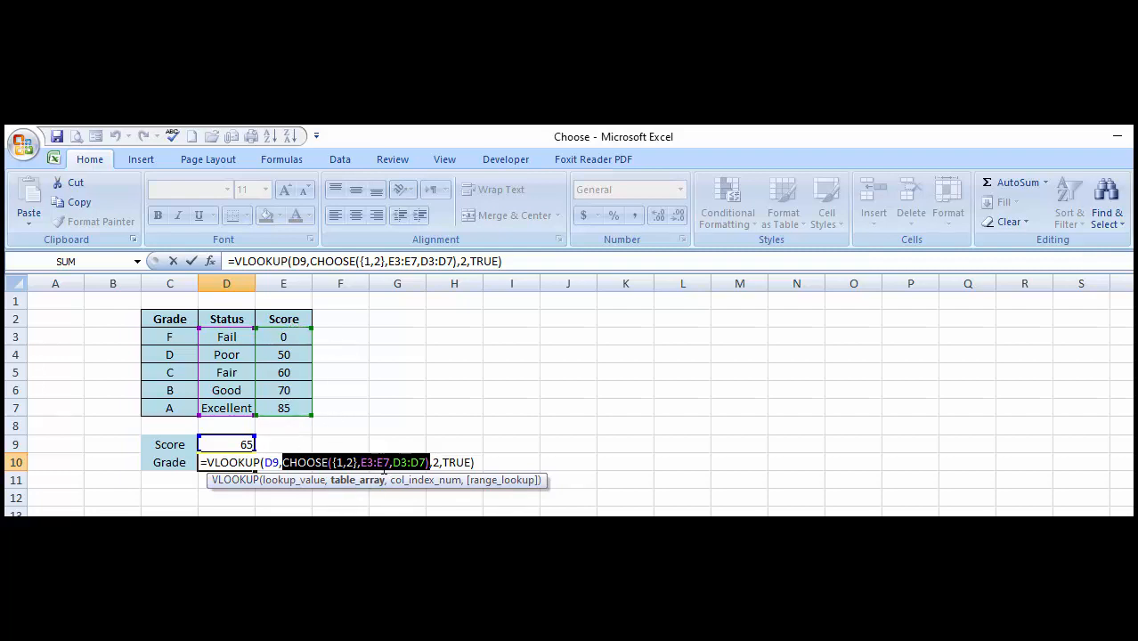
pyautogui.click(389, 463)
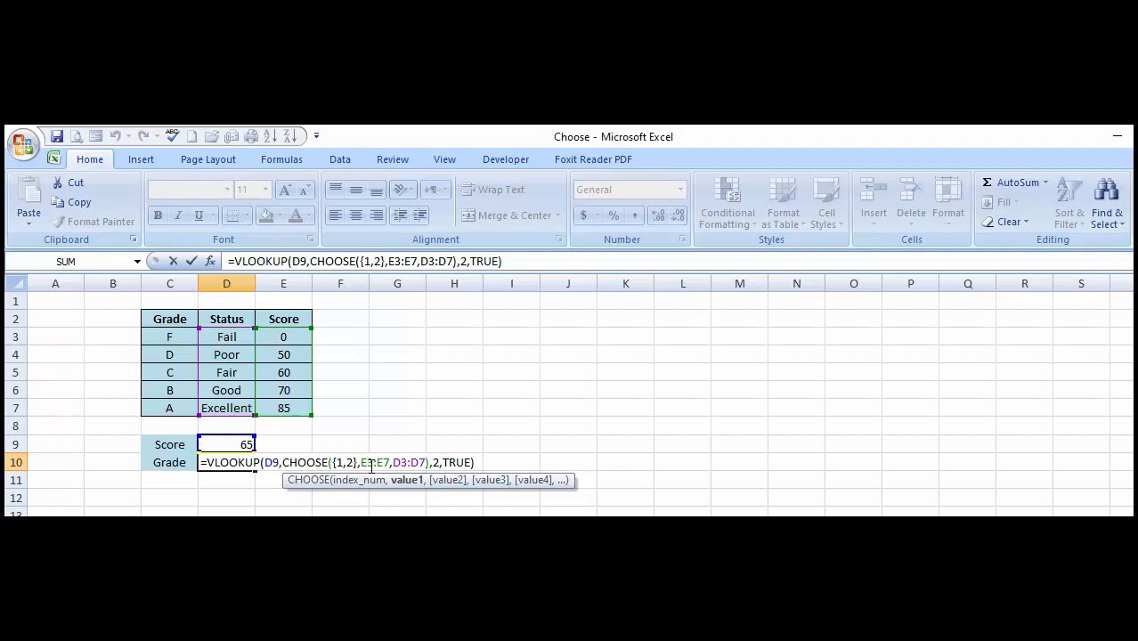
# - Evaluate the CHOOSE({1,2},E3:E7,D3:D7) portion of the D10 formula in place, replacing it with its array of values
pyautogui.click(413, 464)
pyautogui.press('Right')
pyautogui.press('Right')
pyautogui.press('Right')
pyautogui.press('Right')
pyautogui.press('Left')
pyautogui.hotkey('shift', 'Left')
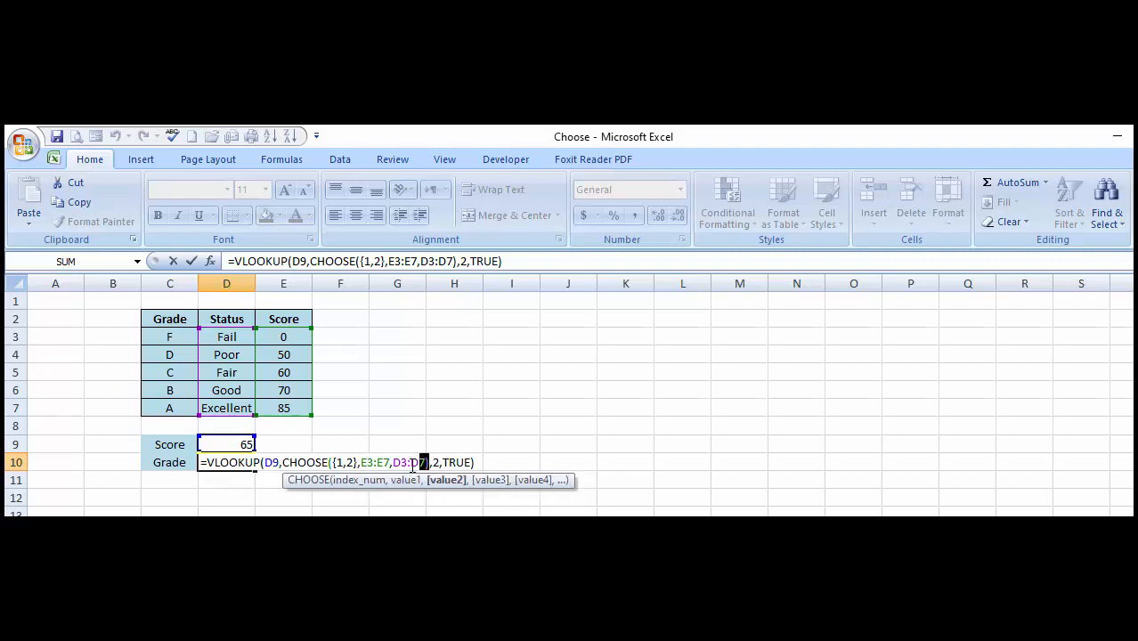
pyautogui.hotkey('shift', 'Left')
pyautogui.hotkey('shift', 'Left')
pyautogui.hotkey('shift', 'Left')
pyautogui.hotkey('shift', 'Left')
pyautogui.hotkey('shift', 'Left')
pyautogui.hotkey('shift', 'Left')
pyautogui.hotkey('shift', 'Left')
pyautogui.hotkey('shift', 'Left')
pyautogui.hotkey('shift', 'Left')
pyautogui.hotkey('shift', 'Left')
pyautogui.hotkey('shift', 'Left')
pyautogui.hotkey('shift', 'Left')
pyautogui.hotkey('shift', 'Left')
pyautogui.hotkey('shift', 'Left')
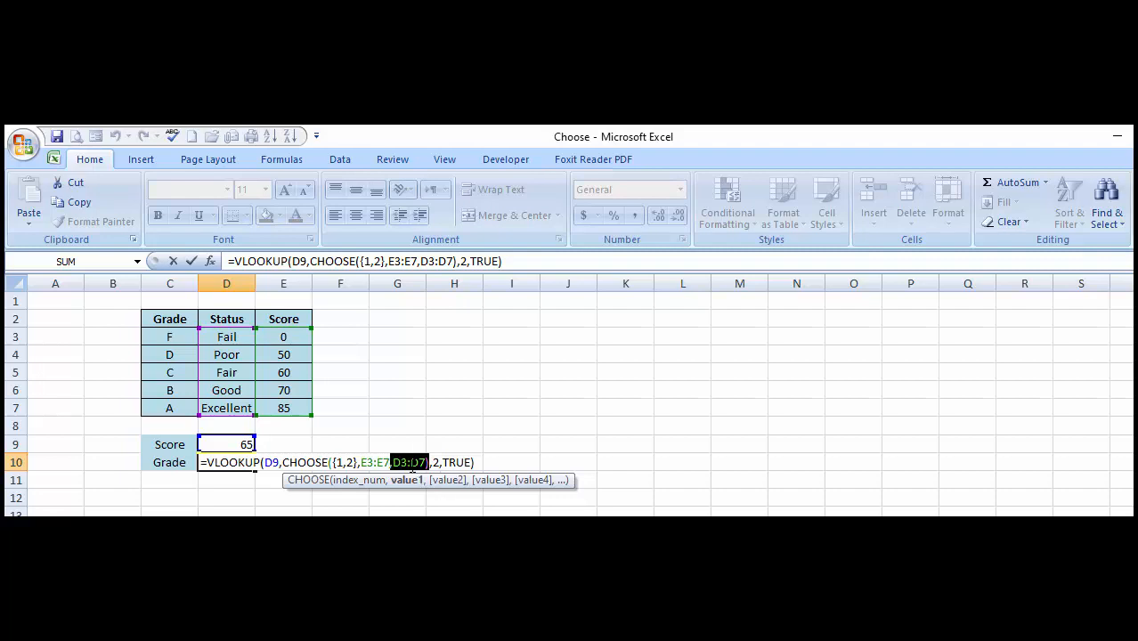
pyautogui.hotkey('shift', 'Left')
pyautogui.hotkey('shift', 'Left')
pyautogui.hotkey('shift', 'Left')
pyautogui.hotkey('shift', 'Left')
pyautogui.hotkey('shift', 'Left')
pyautogui.hotkey('shift', 'Left')
pyautogui.hotkey('shift', 'Left')
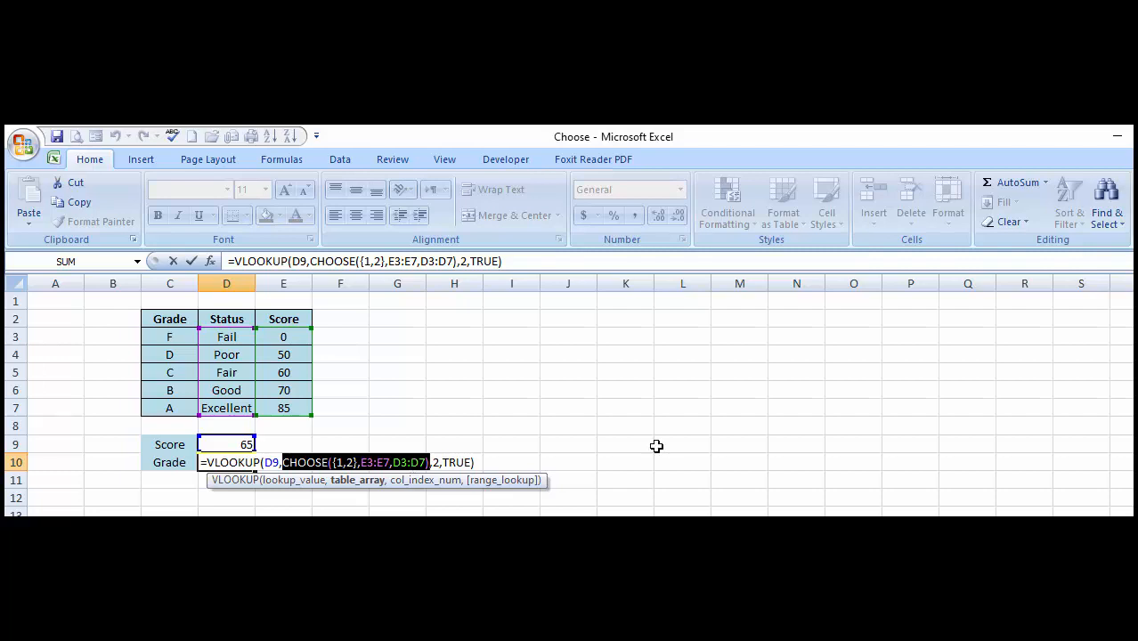
pyautogui.press('F9')
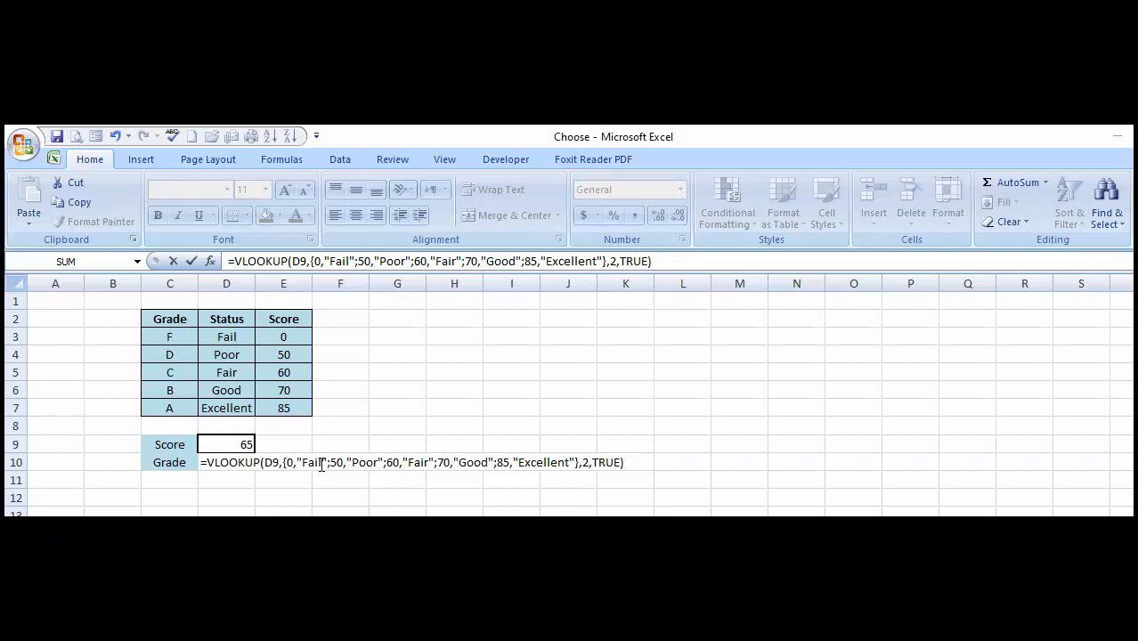
# - Examine the score and status pairs in the evaluated table array of the D10 formula
pyautogui.doubleClick(321, 463)
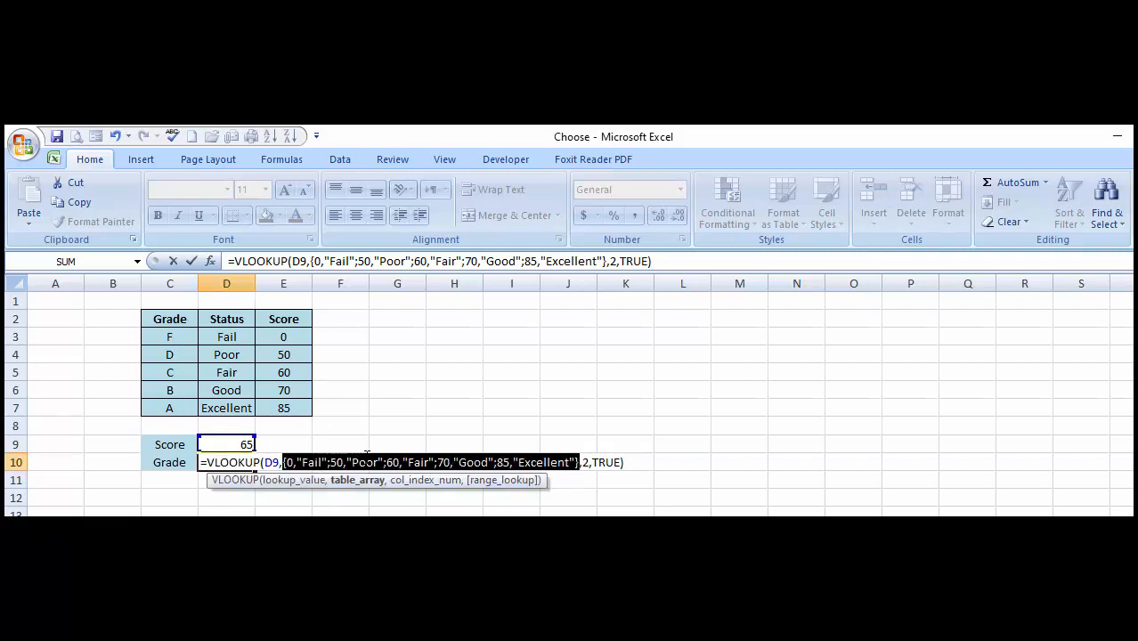
pyautogui.click(365, 461)
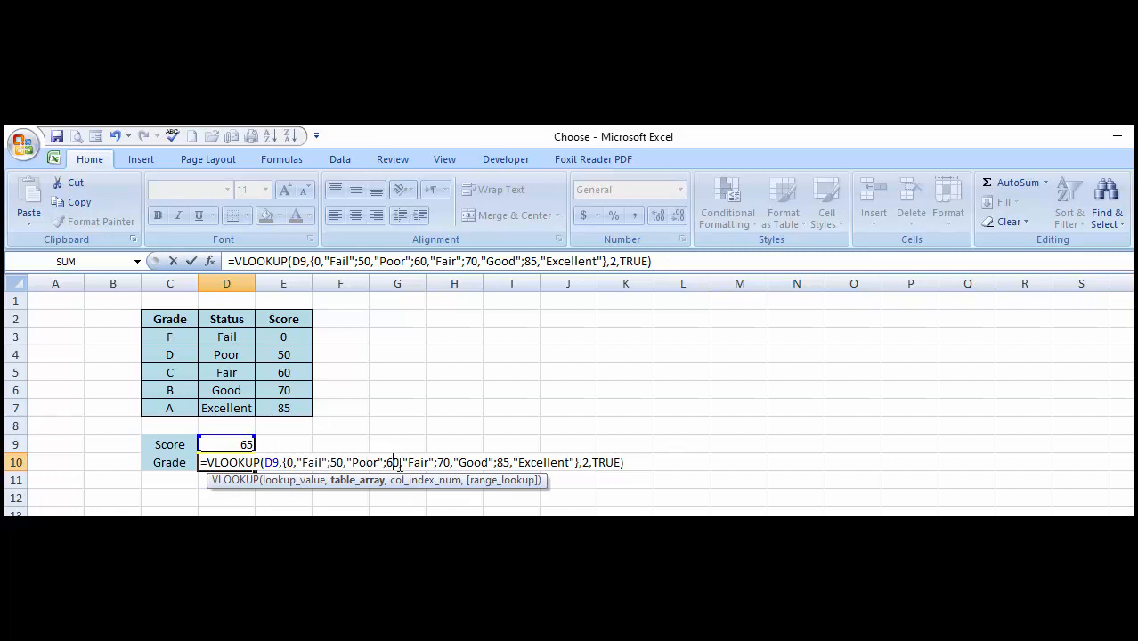